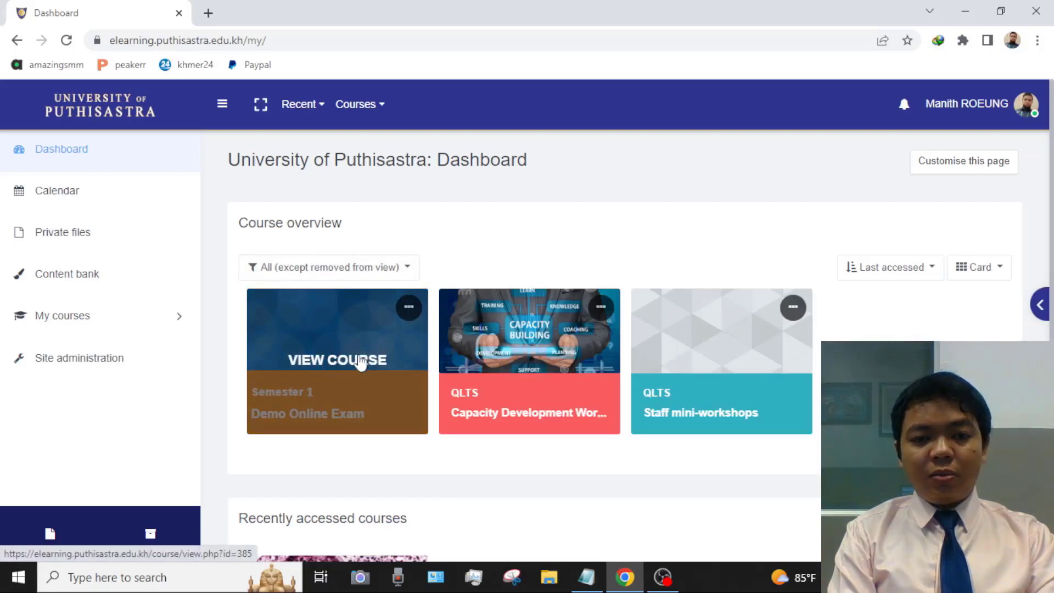
- Open the Demo Online Exam course from its card on the Dashboard
click(345, 364)
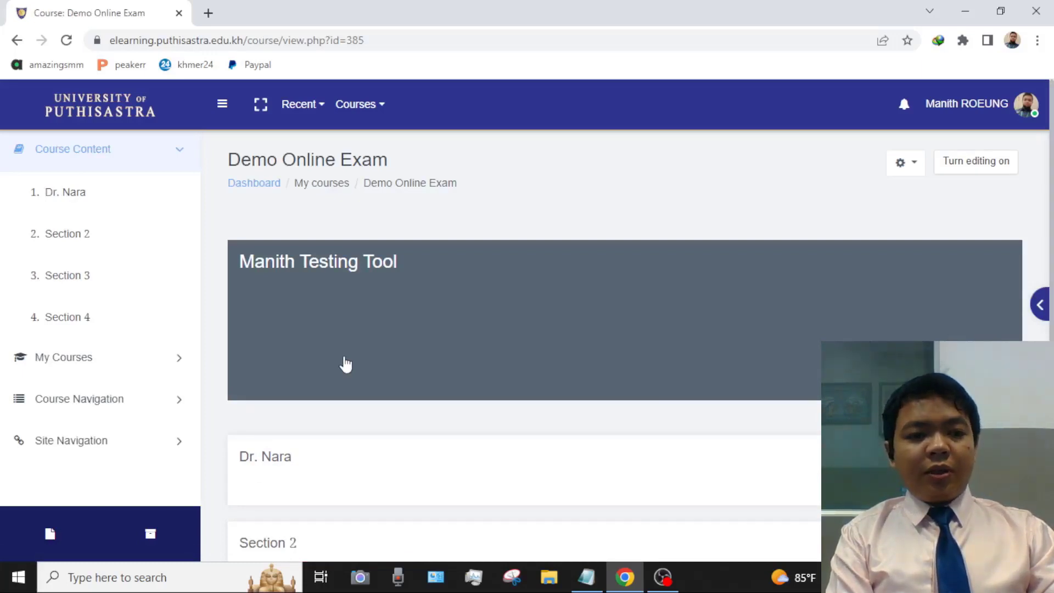
- Open the Demo Online Exam Participants page from Course Navigation, listing 54 participants
click(129, 405)
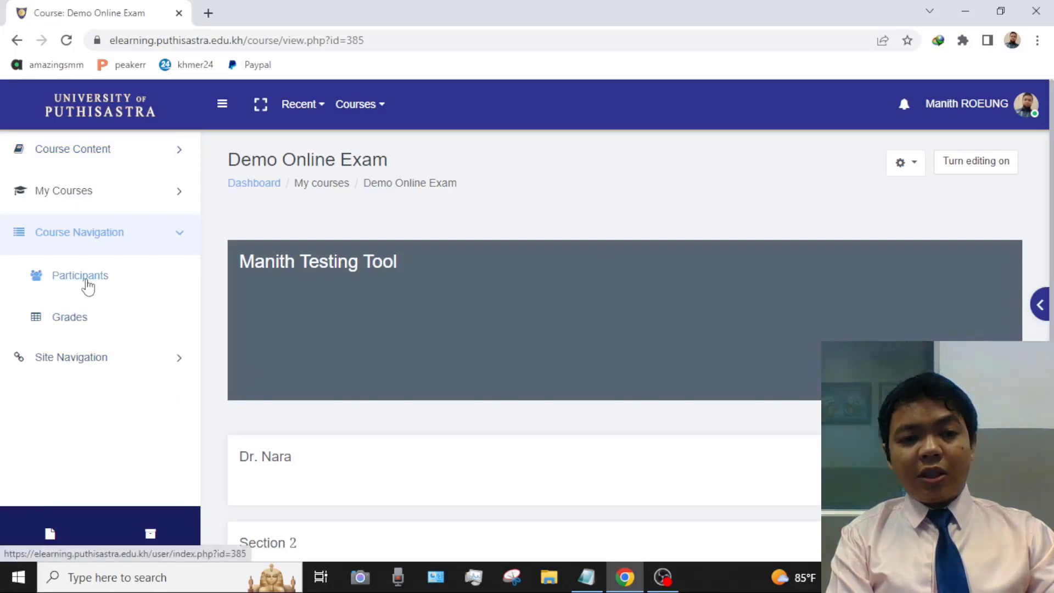
click(86, 282)
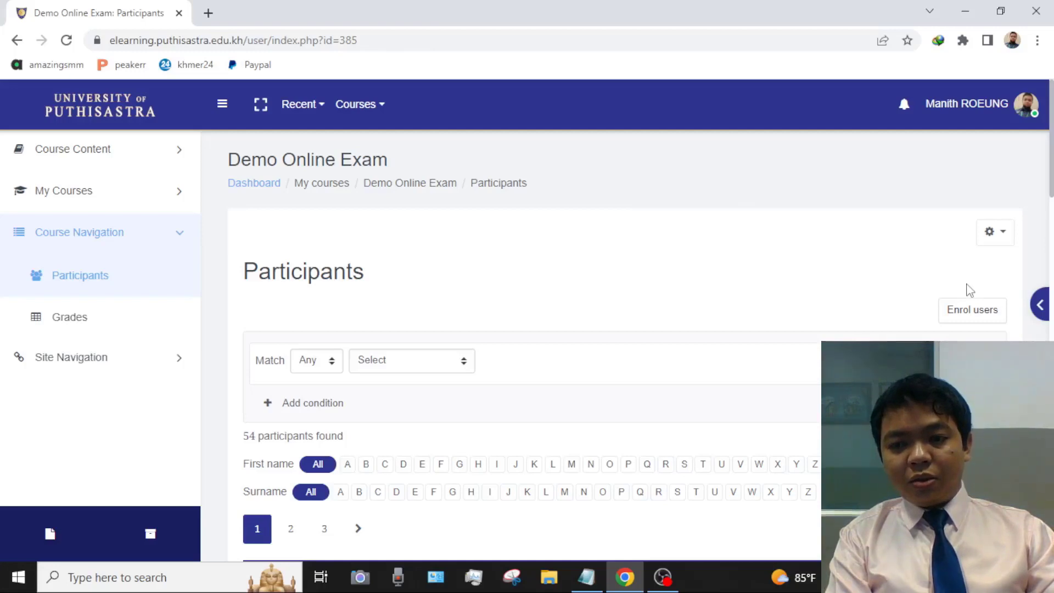
- Open the Enrol users dialog with role Student and bring up the Notepad student list
click(960, 311)
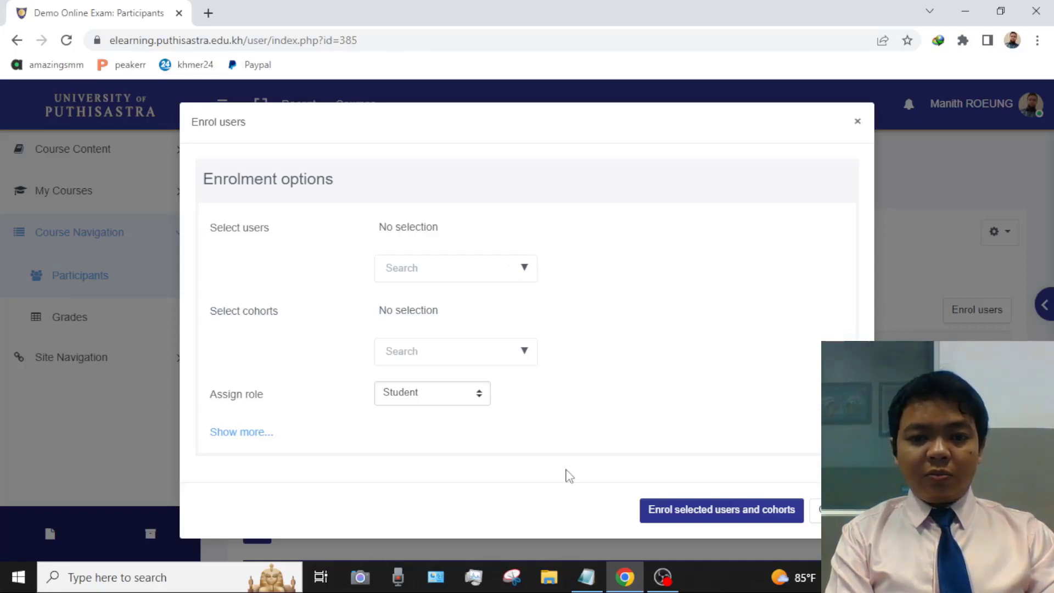
click(586, 576)
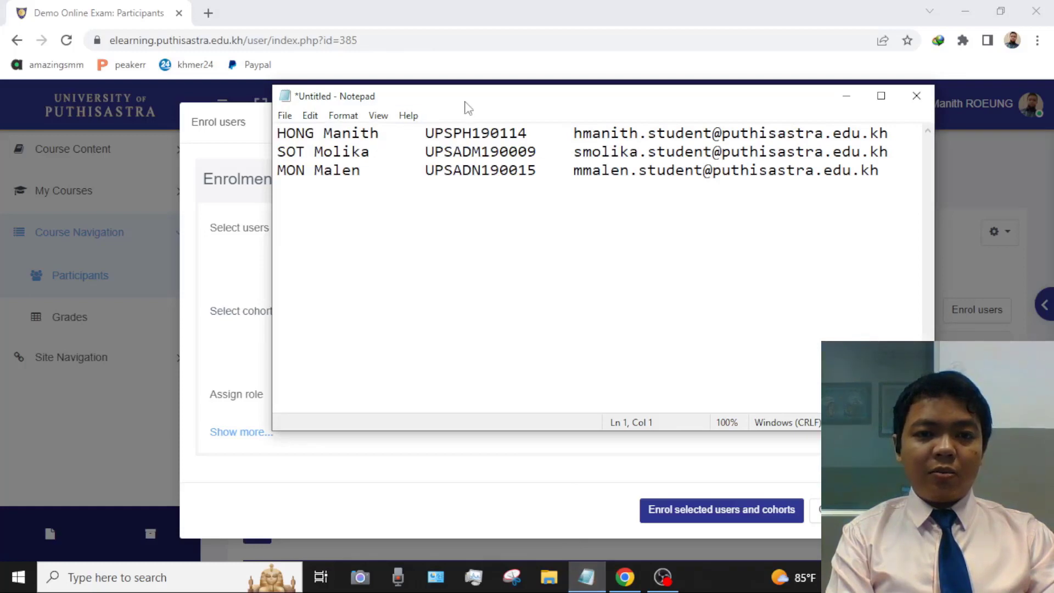
- Copy the first student's full name from Notepad into the Select users search box
drag(468, 107, 425, 108)
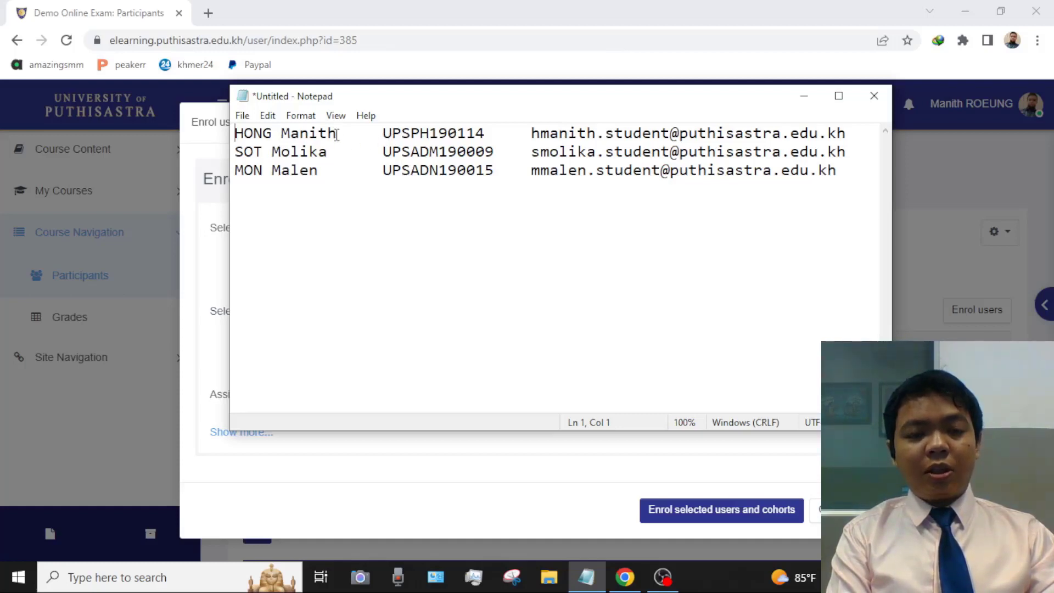
drag(337, 134, 236, 137)
key(ctrl+c)
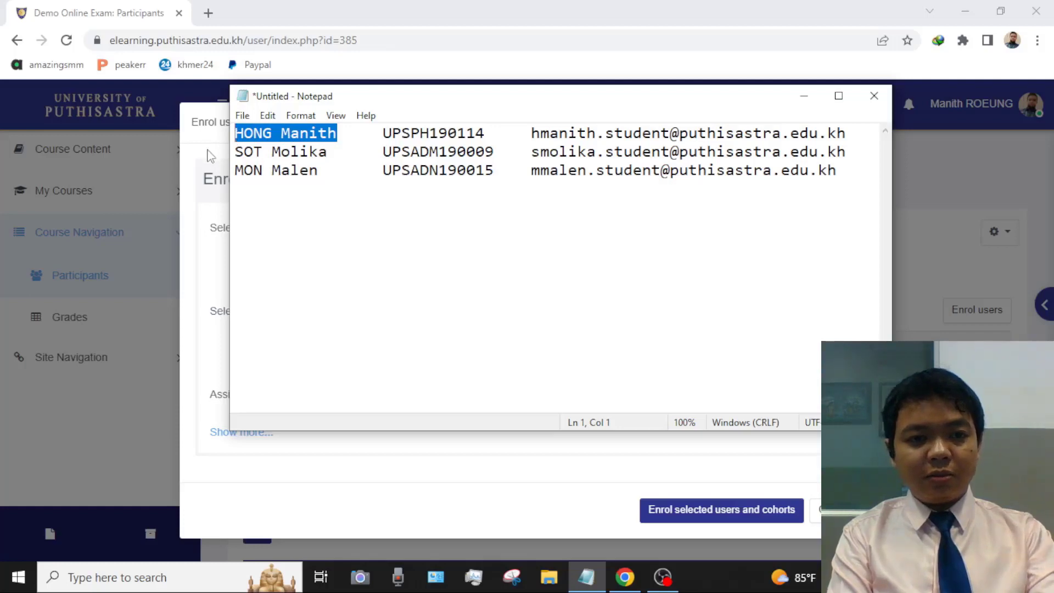
key(alt+Tab)
click(417, 267)
key(ctrl+v)
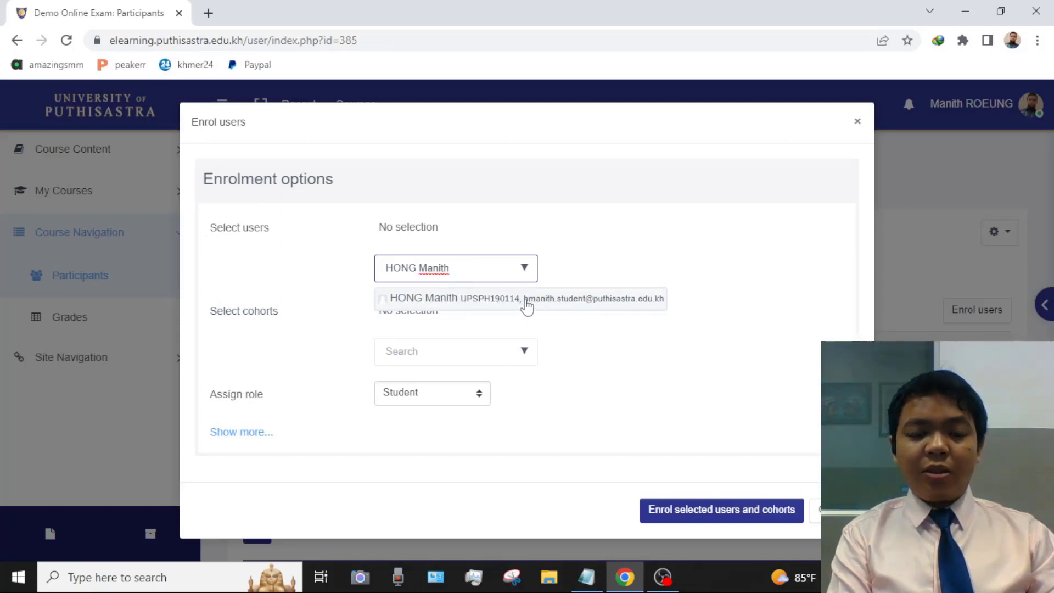
- Add the first student, then find the second student by pasted ID number and add them
click(497, 300)
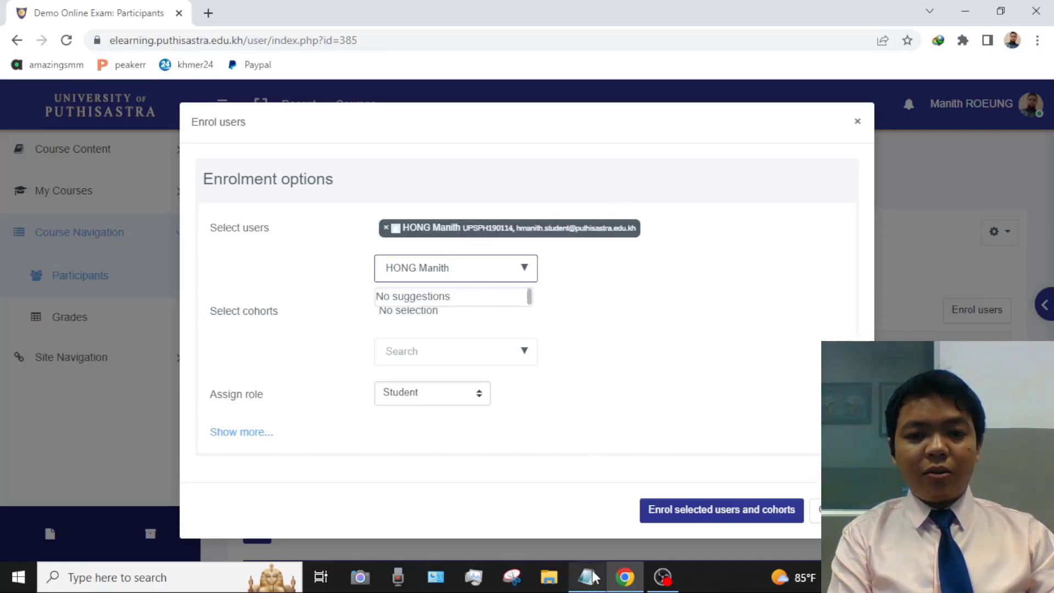
mouse_move(593, 577)
click(558, 490)
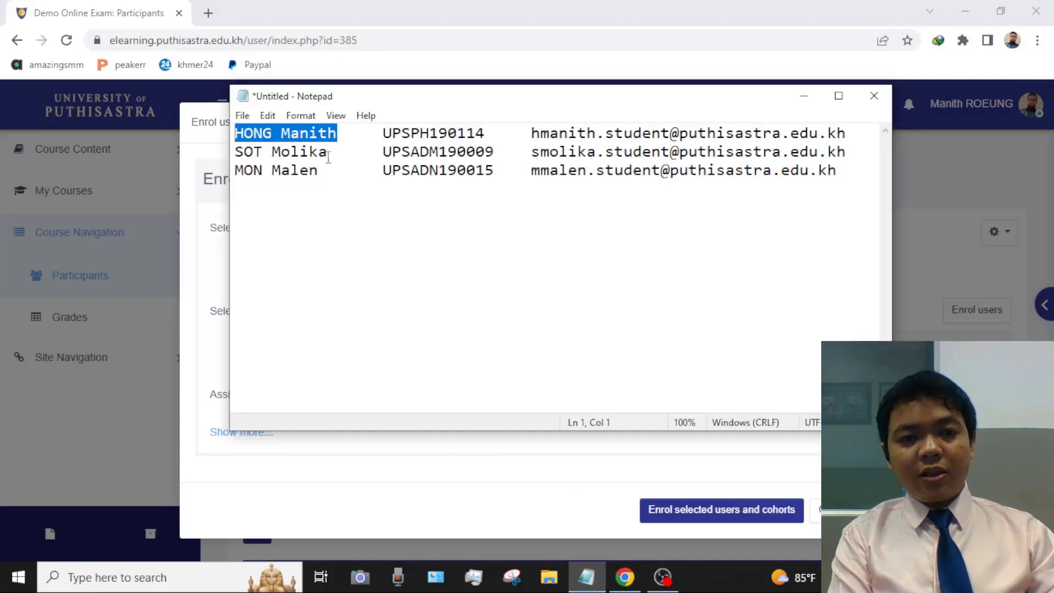
drag(384, 151, 498, 155)
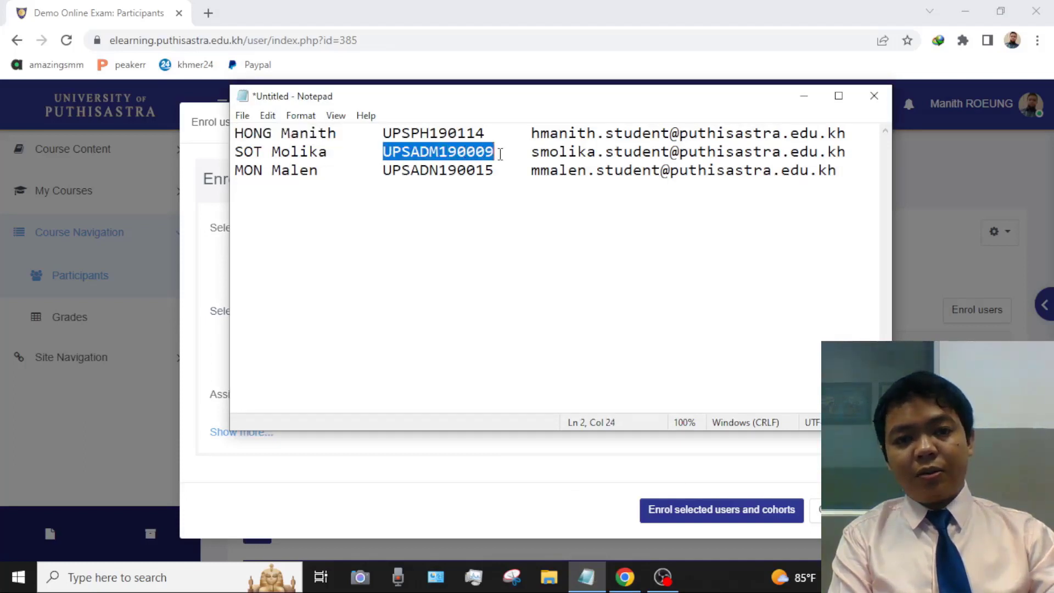
click(195, 156)
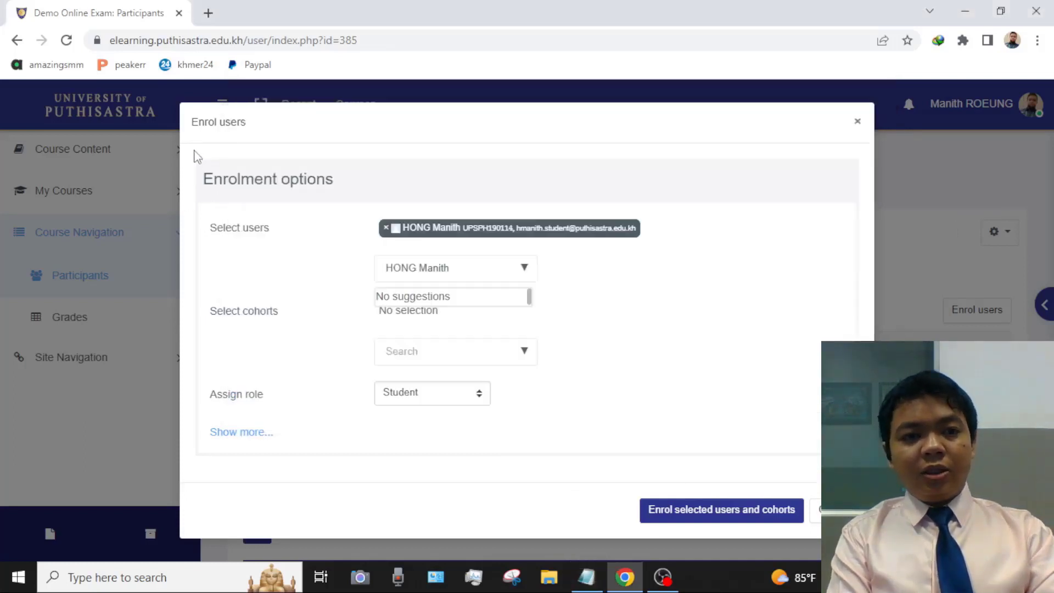
drag(468, 273, 379, 267)
text(UPSADM190009)
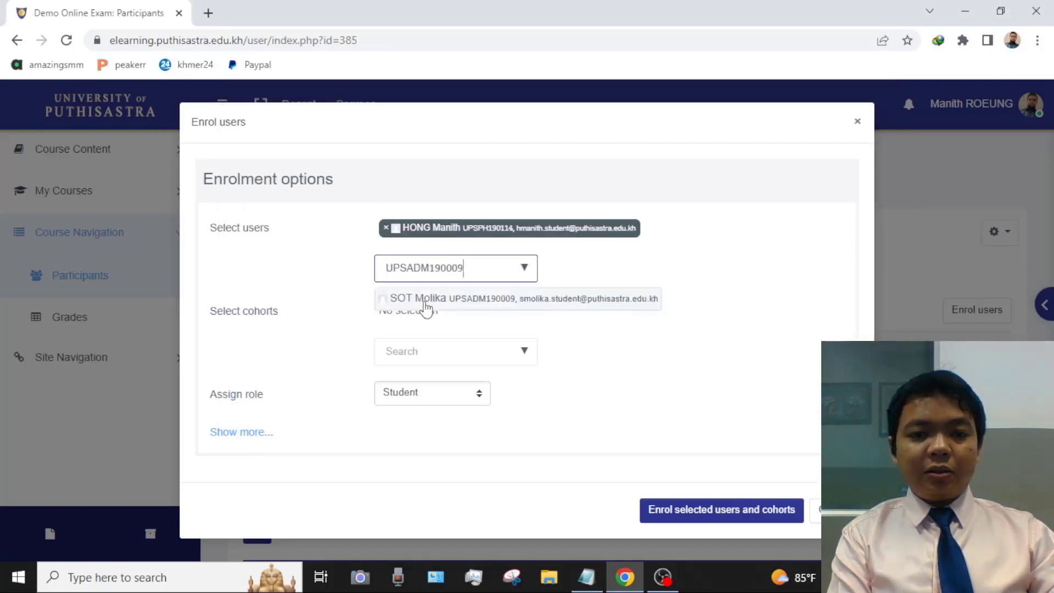
click(427, 303)
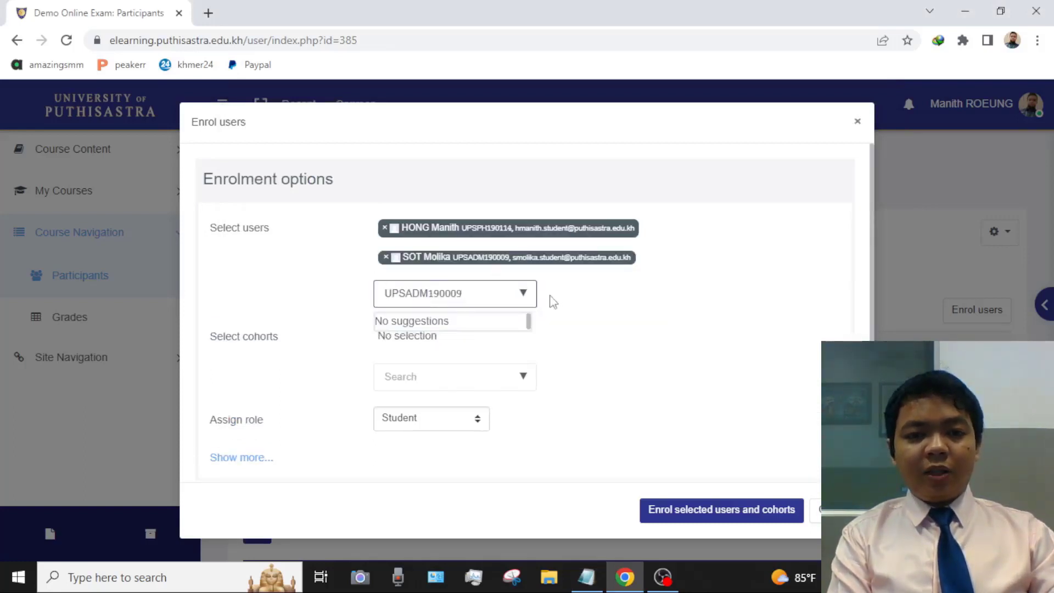
- Replace the user search with the third student's e-mail copied from Notepad
click(585, 567)
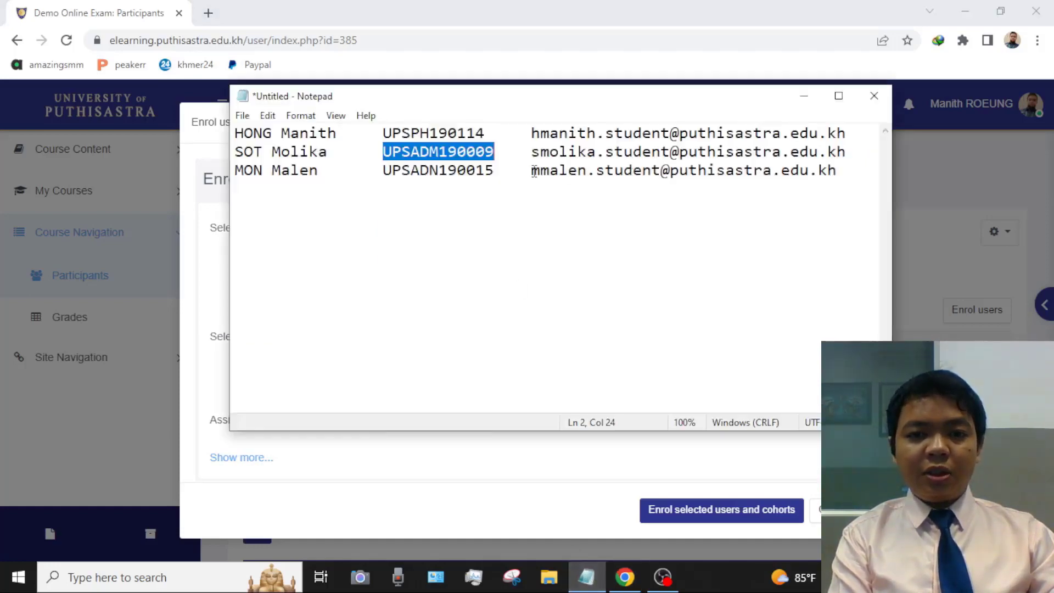
drag(533, 172, 839, 182)
key(ctrl+c)
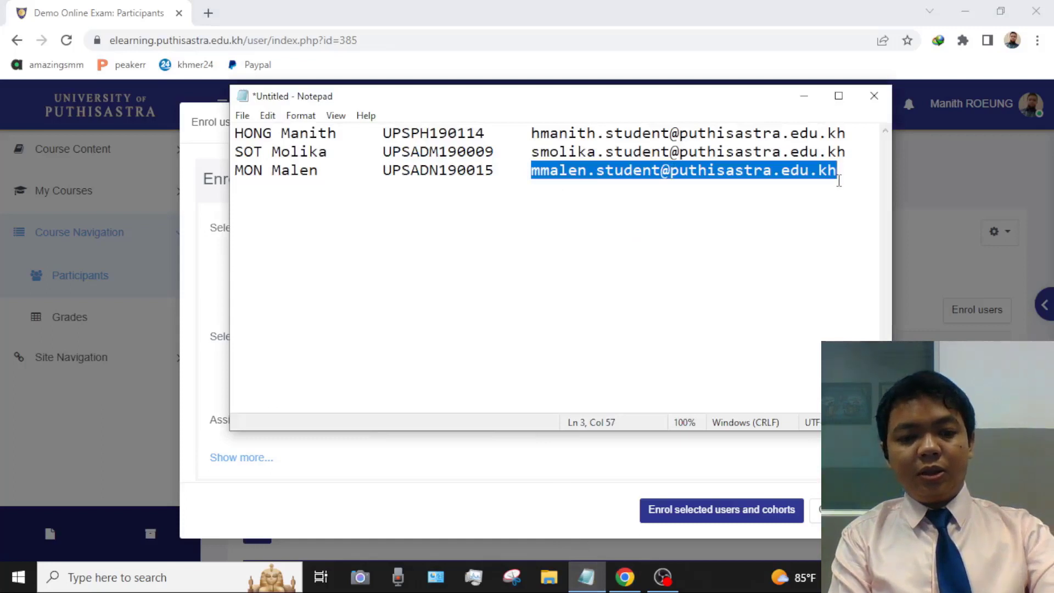
click(219, 163)
click(464, 292)
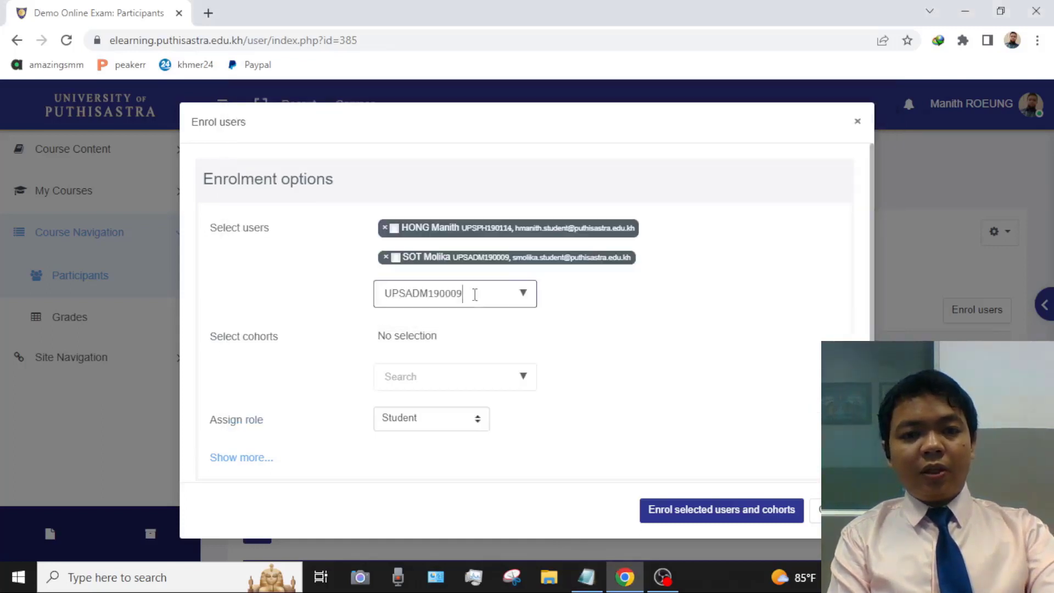
drag(464, 292, 324, 295)
key(ctrl+v)
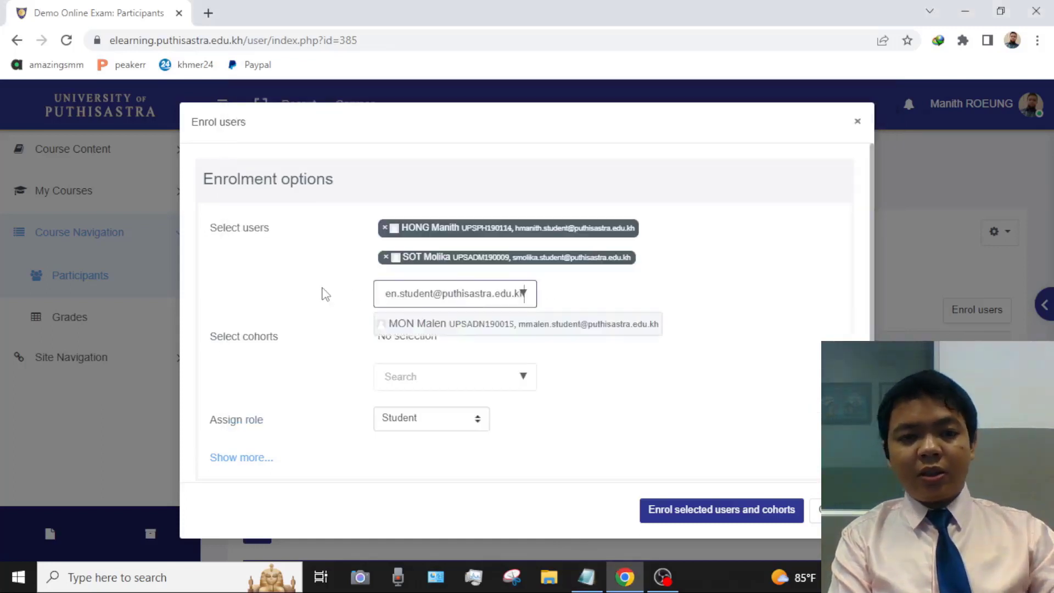
- Add the third student and enrol all three selected users
click(457, 328)
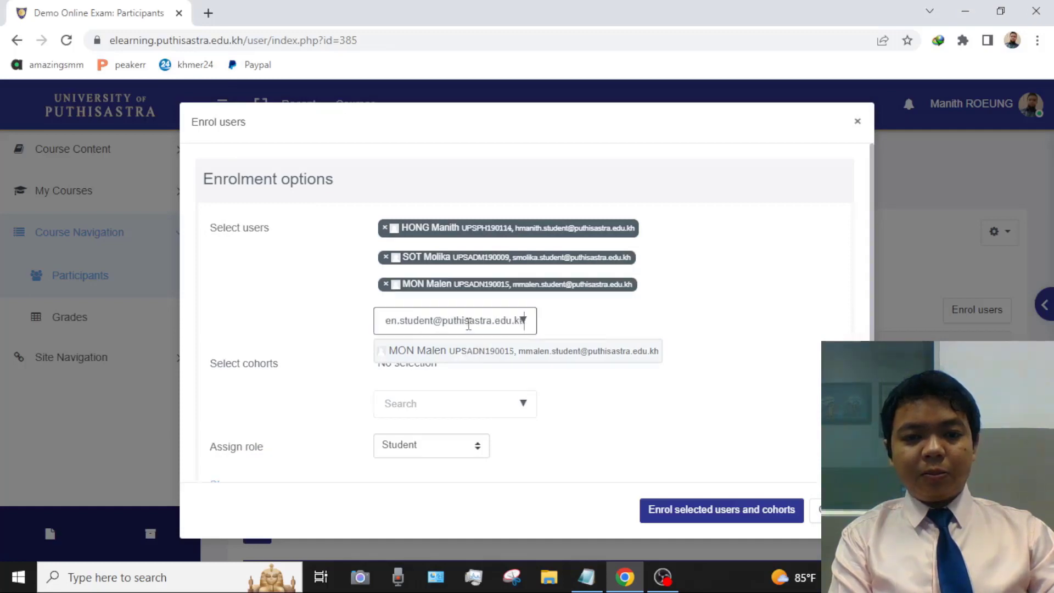
click(732, 183)
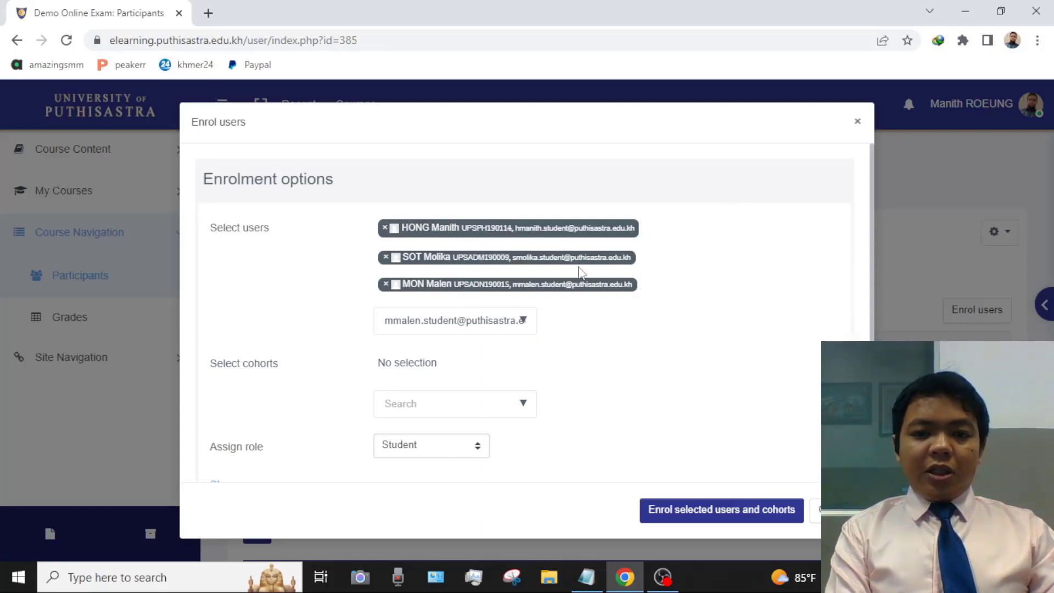
click(718, 514)
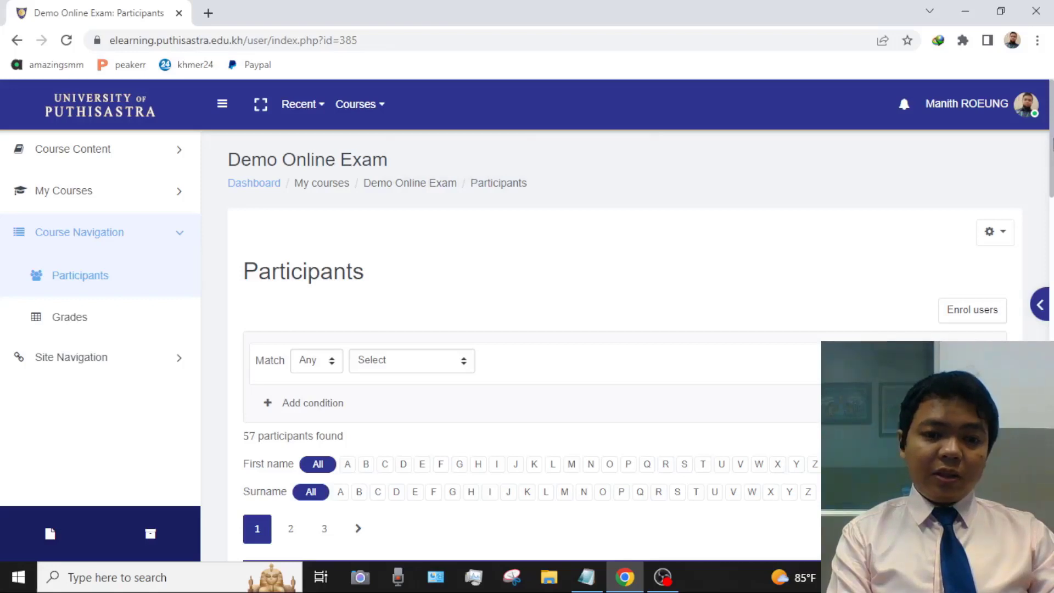
- Scroll down to the participants table showing the new Student enrolments with Active status
drag(1052, 140, 1051, 217)
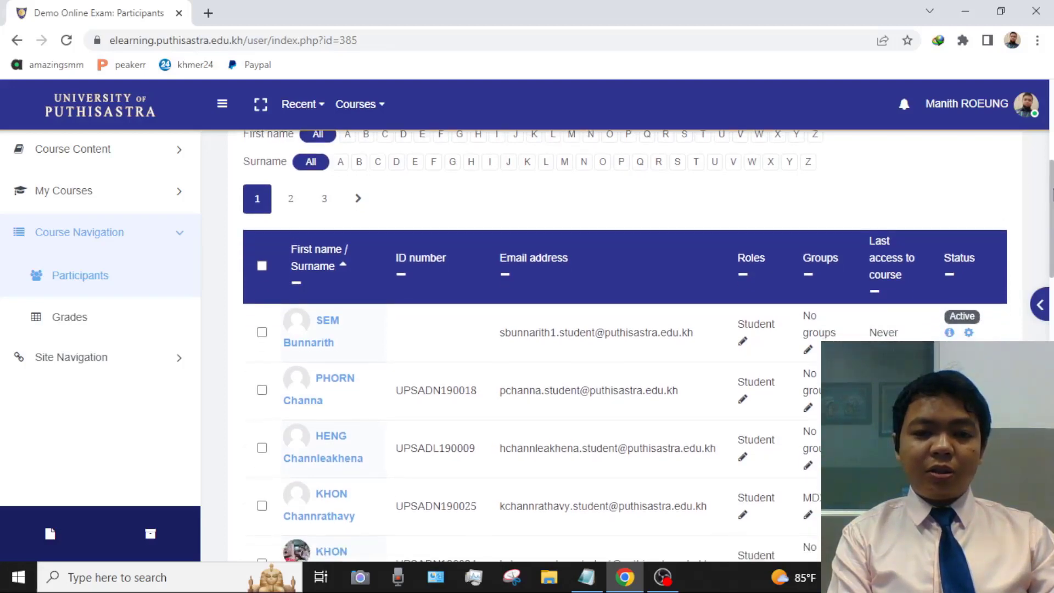
- Sort participants by Last access to course and review the 57-participant table
scroll(1010, 225, down, 1)
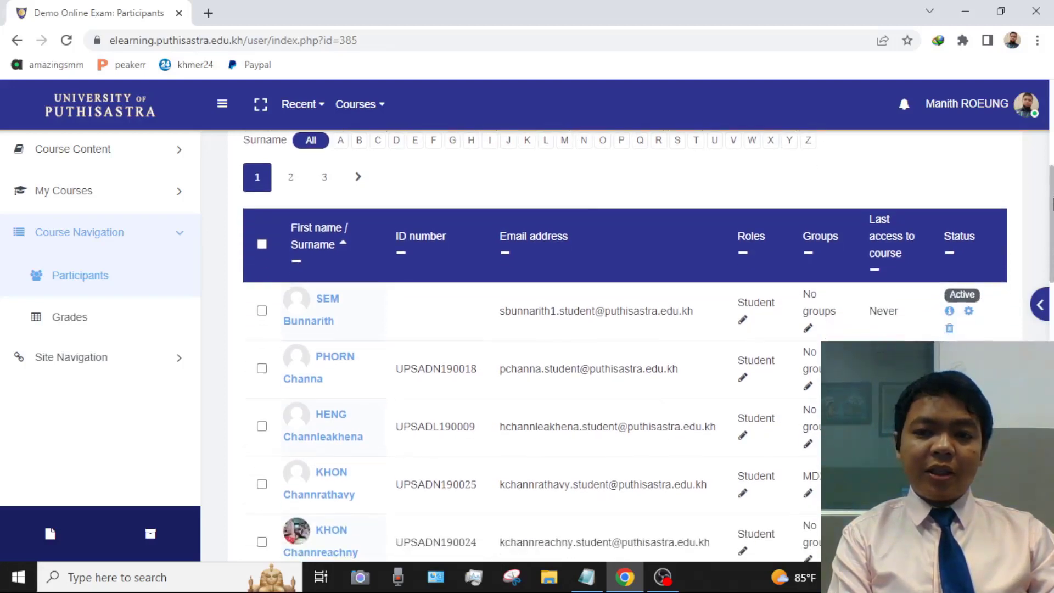
click(890, 243)
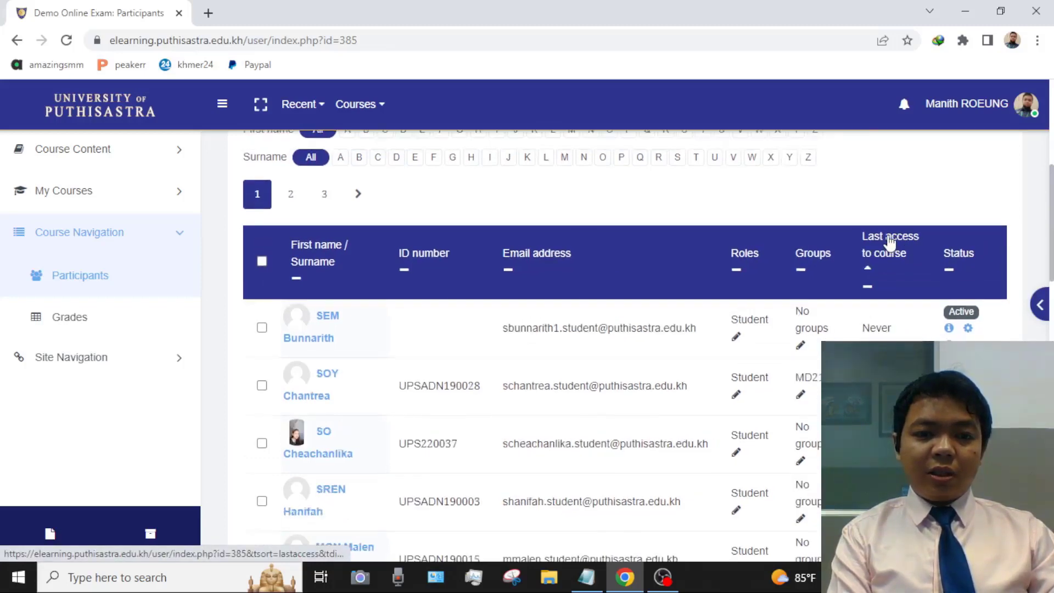
scroll(878, 258, down, 3)
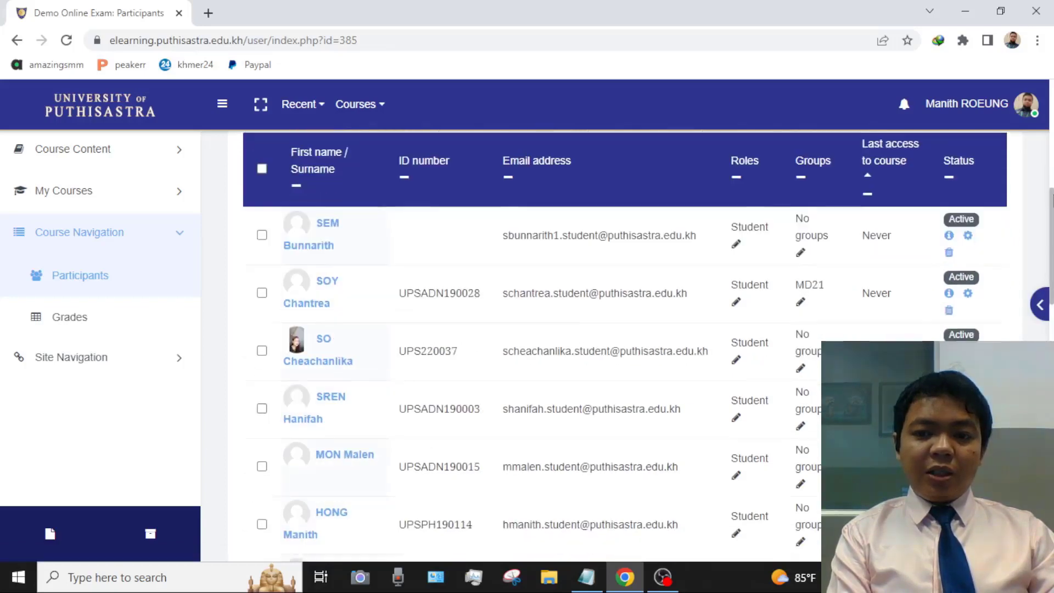
scroll(874, 254, up, 1)
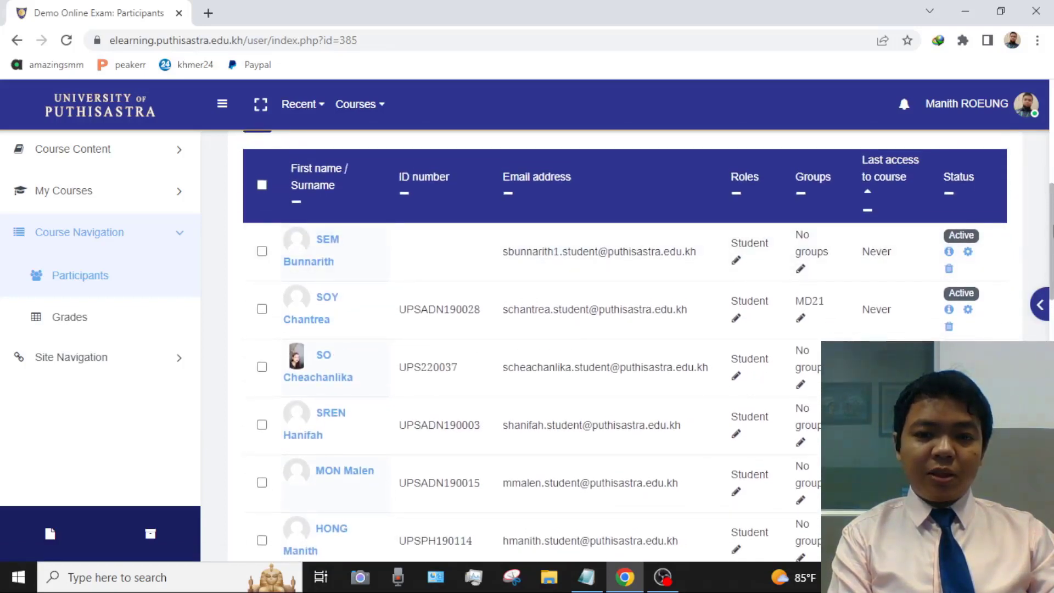
scroll(1051, 247, down, 2)
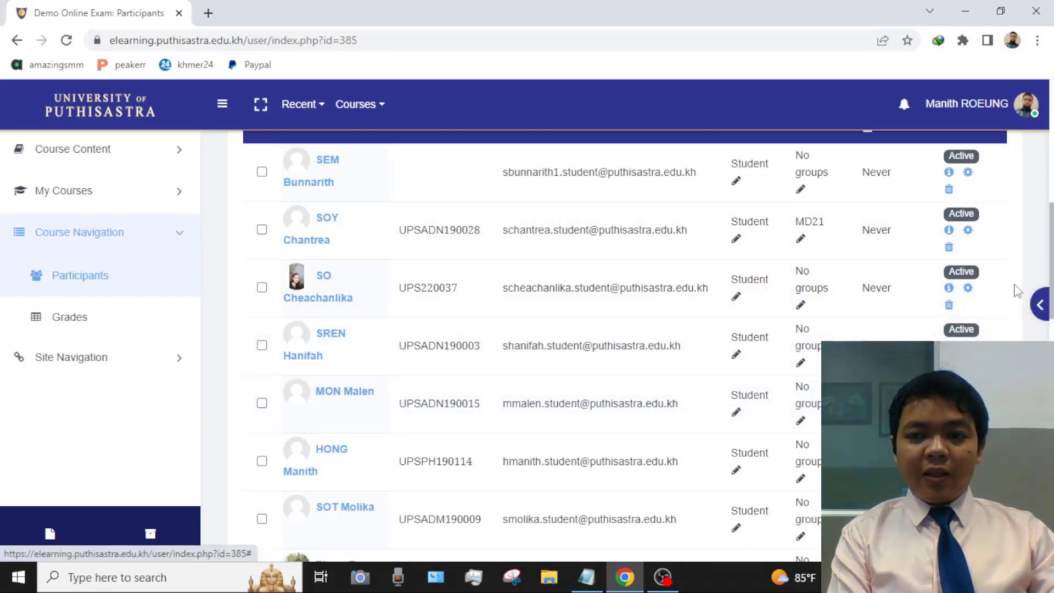
scroll(1051, 251, up, 1)
scroll(1051, 252, down, 1)
scroll(1052, 250, up, 2)
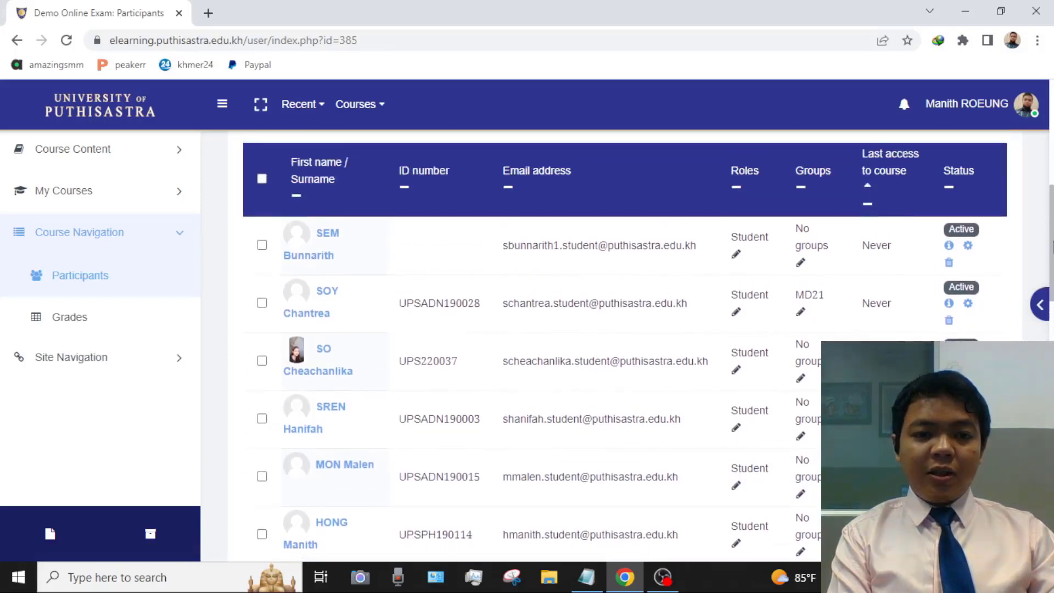
drag(1052, 249, 1052, 187)
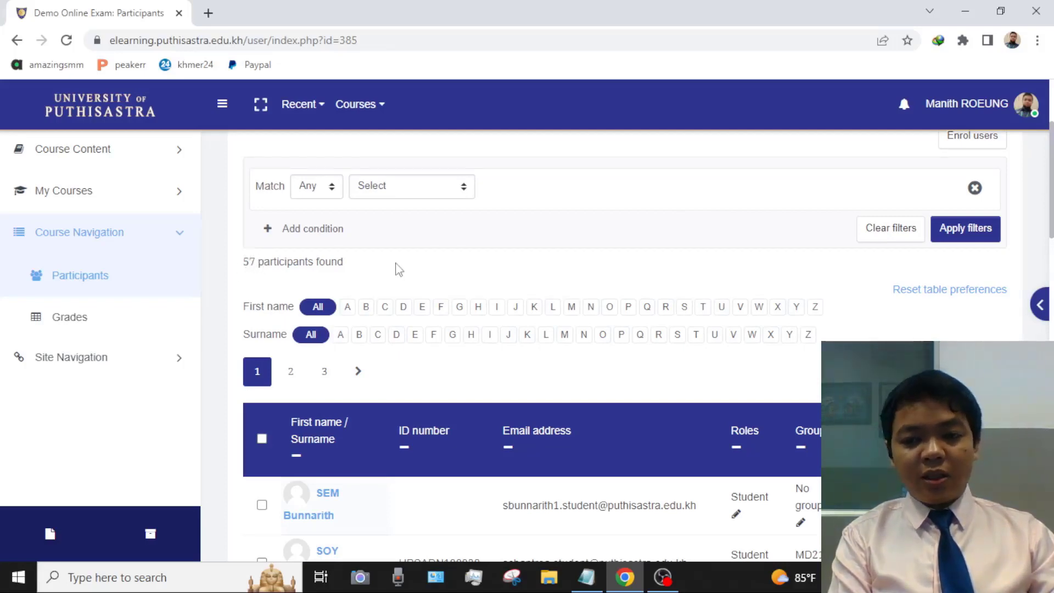
scroll(1028, 230, up, 3)
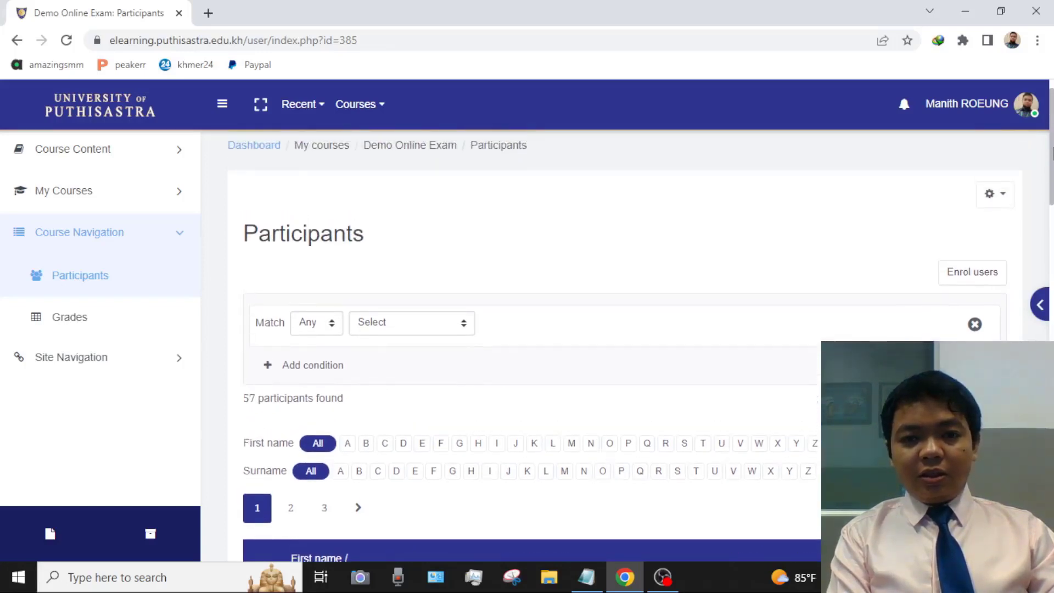